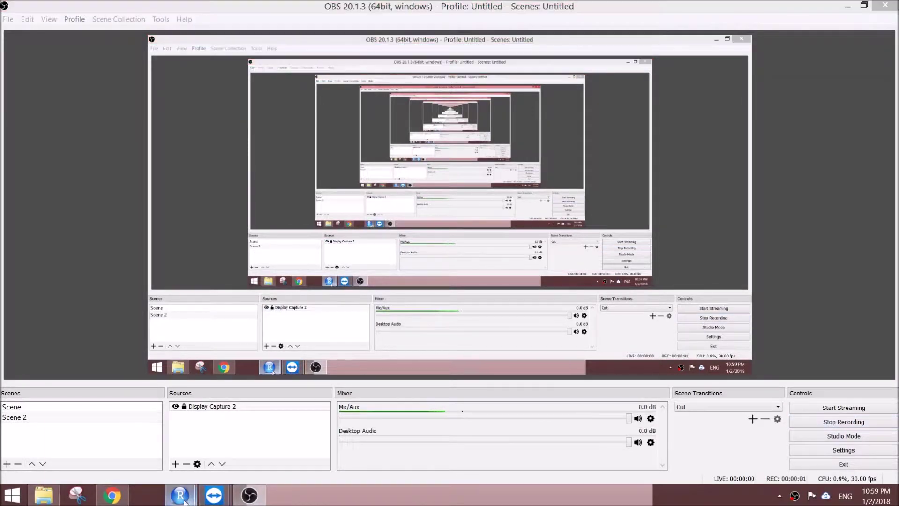
Bring the RStudio window to the foreground from the taskbar.
mouse_move(180, 495)
click(203, 435)
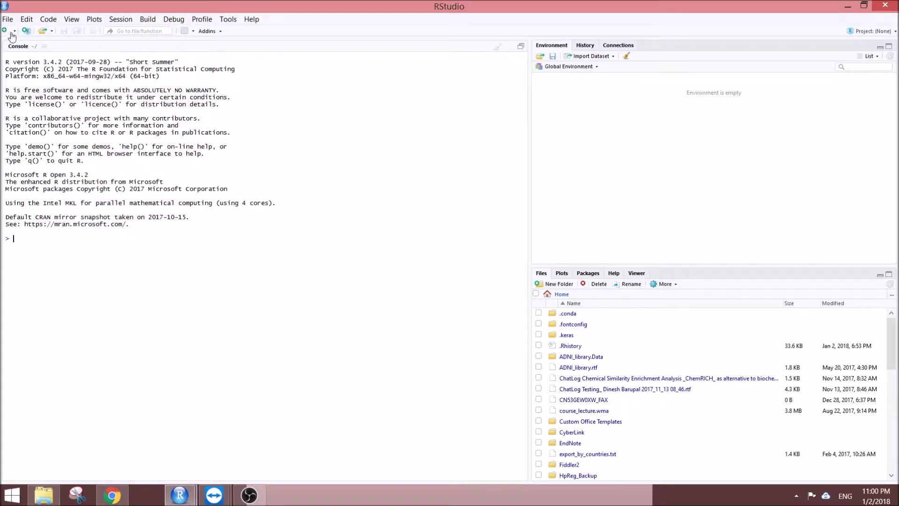
Launch the New Project wizard from the File menu.
click(8, 19)
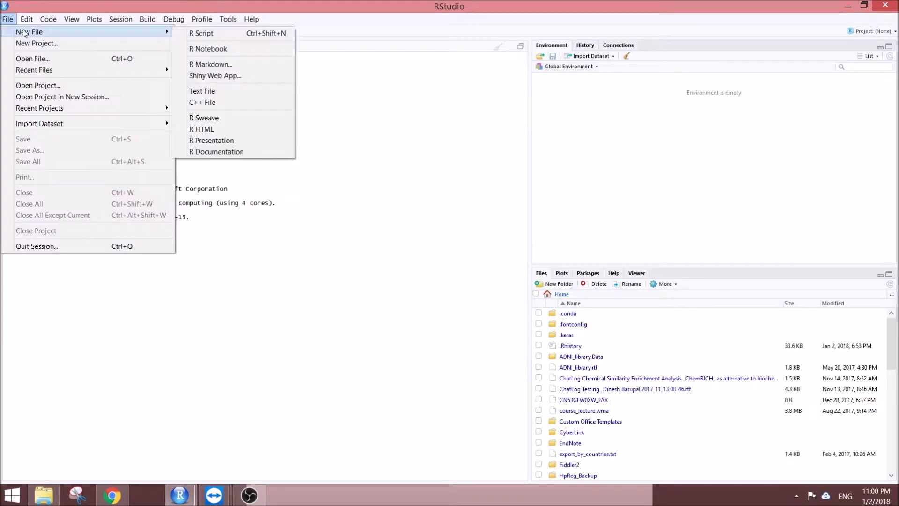
click(29, 43)
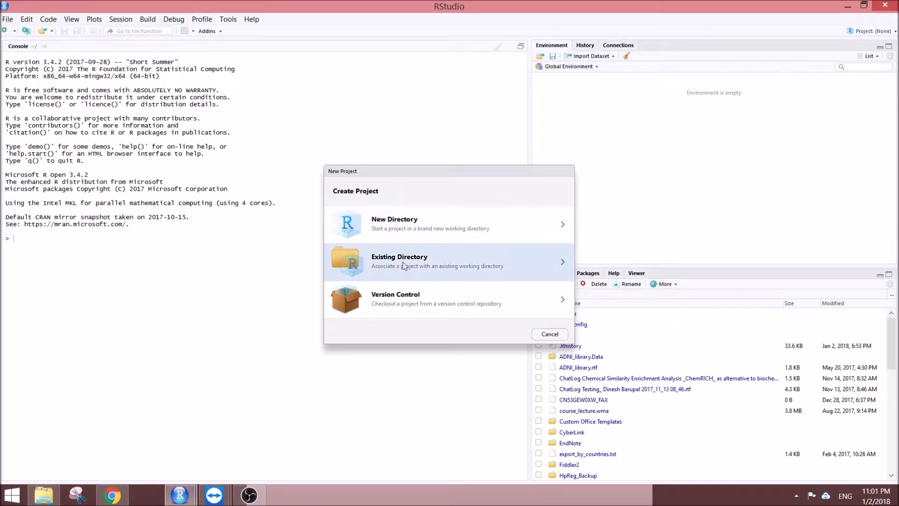
Start the project in a New Directory as a plain New Project type.
click(411, 226)
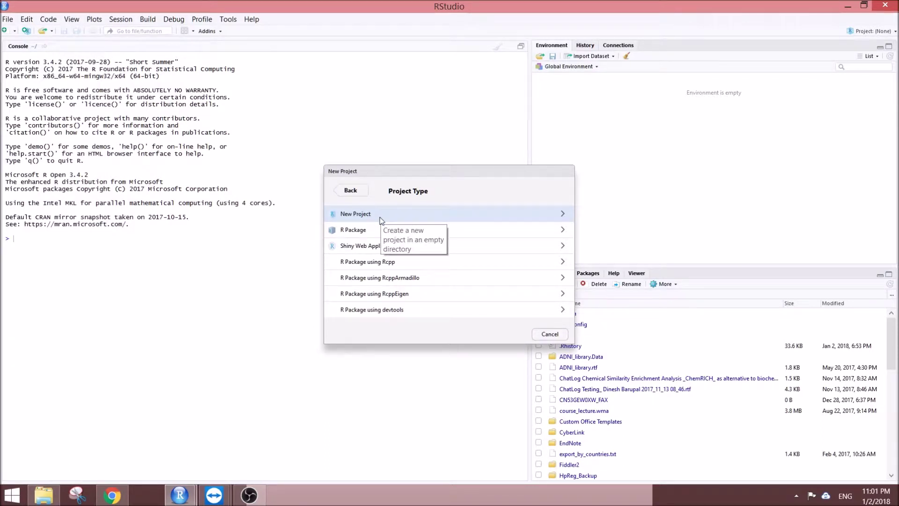
click(380, 217)
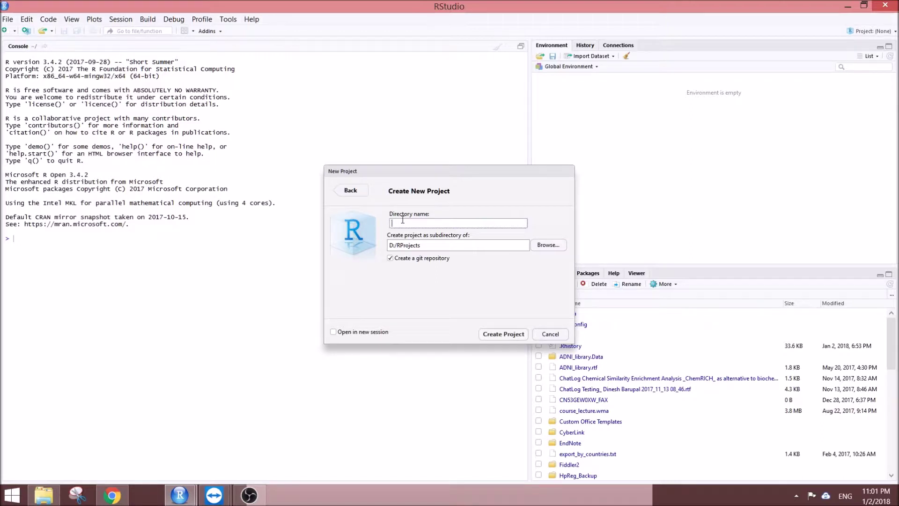
text(study1)
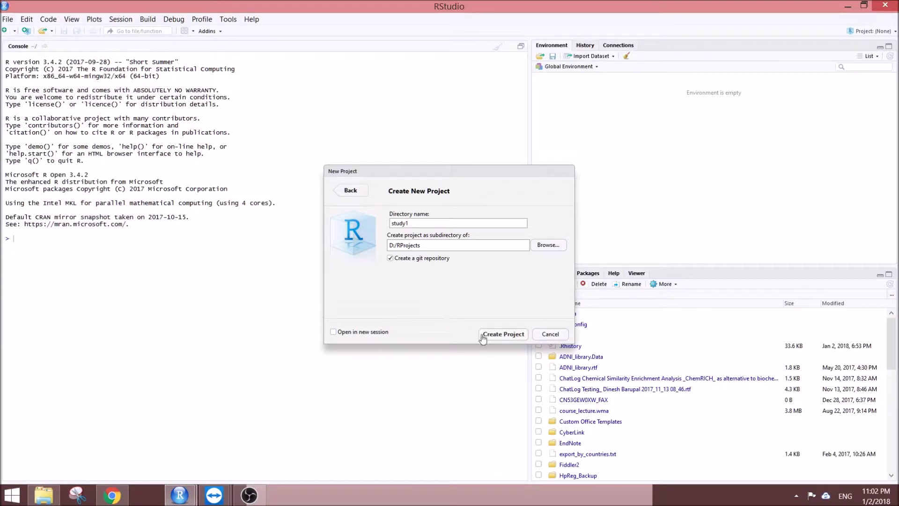
Confirm creation of the study1 project at D:/RProjects with git enabled.
click(503, 333)
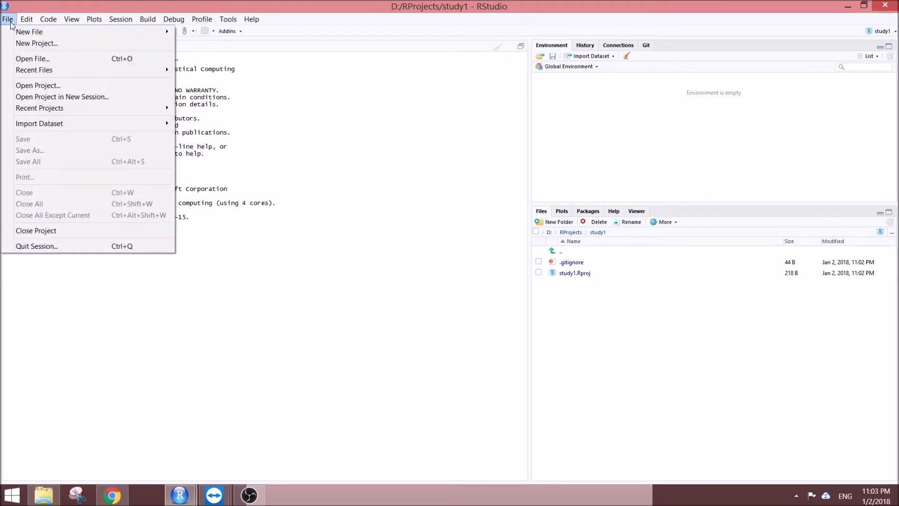
click(40, 48)
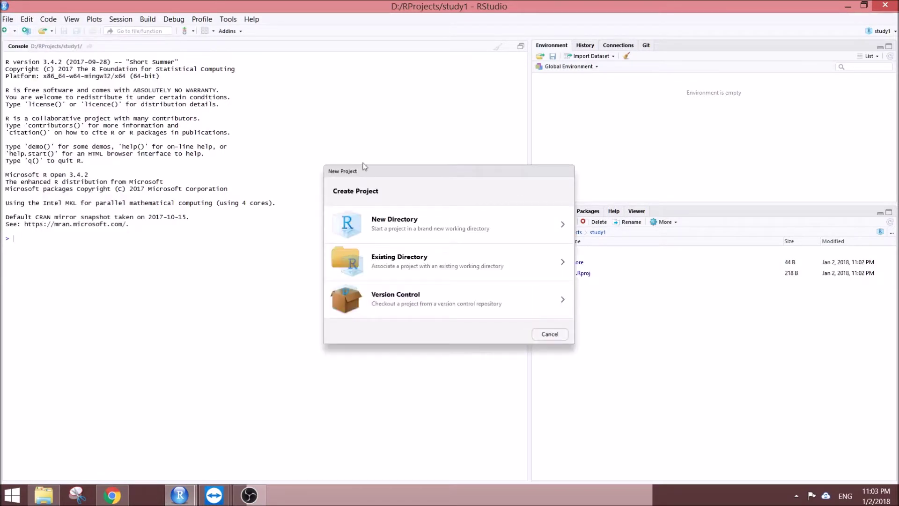
click(413, 212)
click(393, 211)
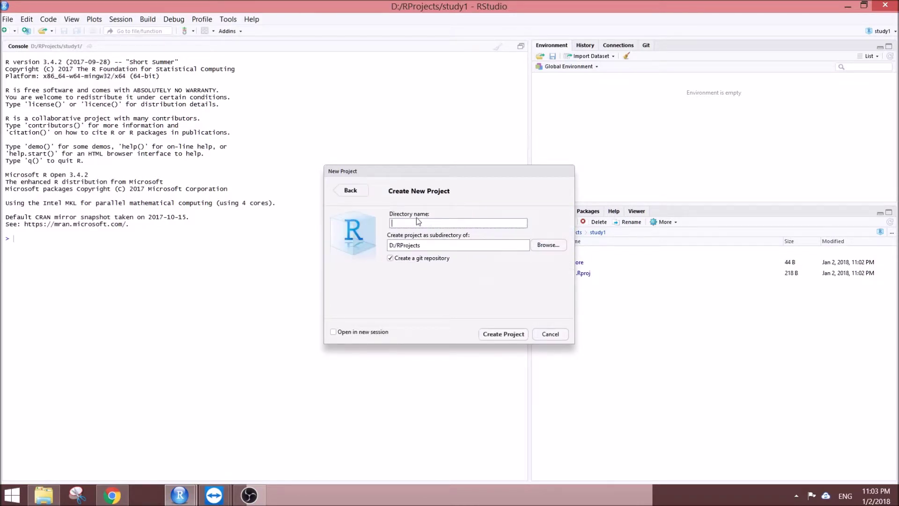
click(550, 335)
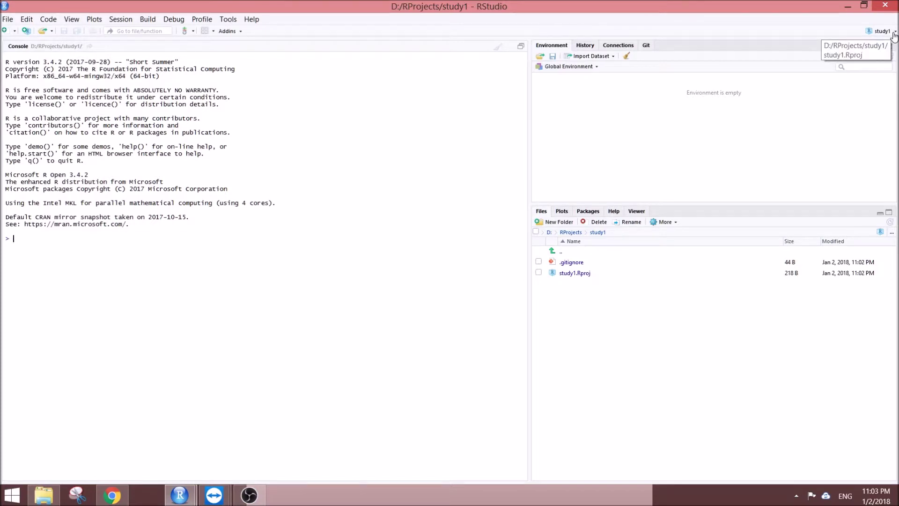
click(894, 35)
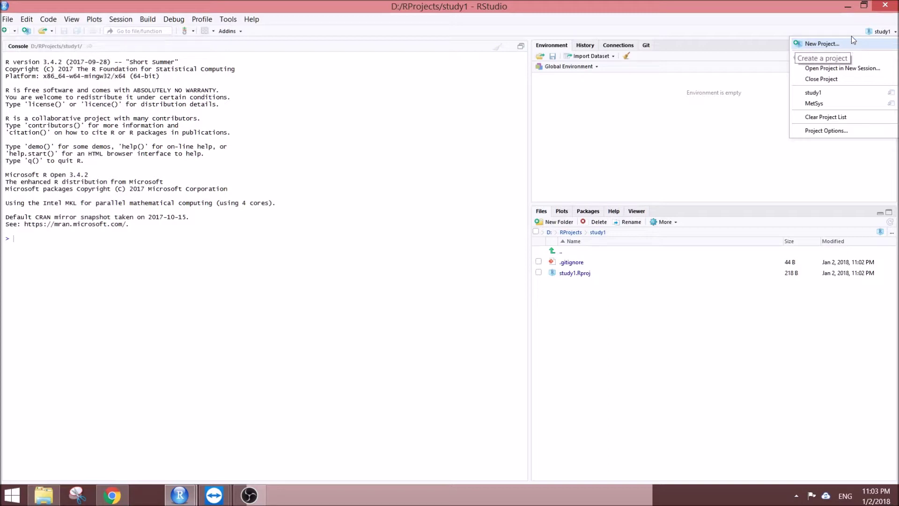
click(822, 43)
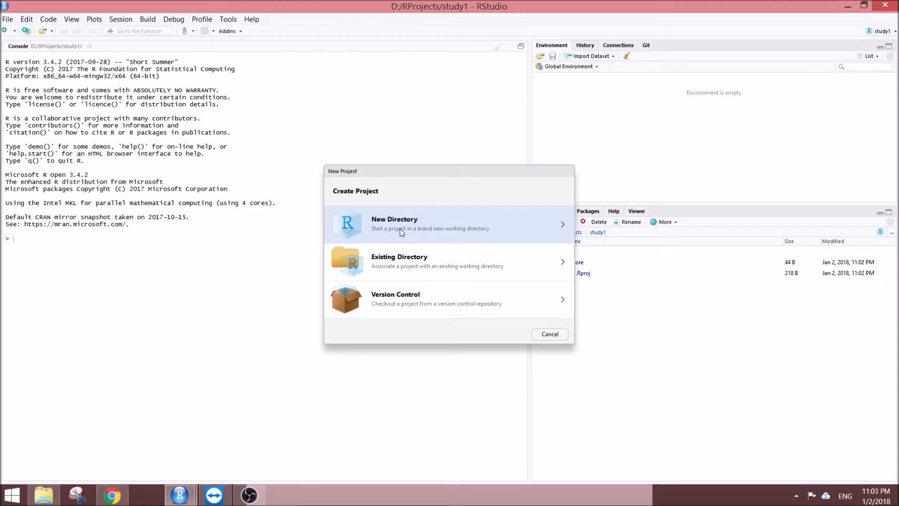
click(549, 334)
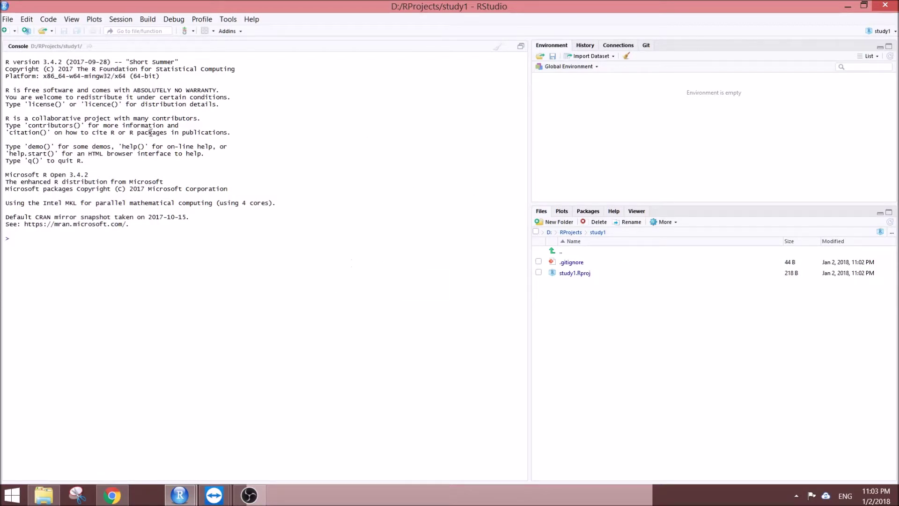
Create an untitled R script from the File menu and bring up its save dialog.
click(8, 19)
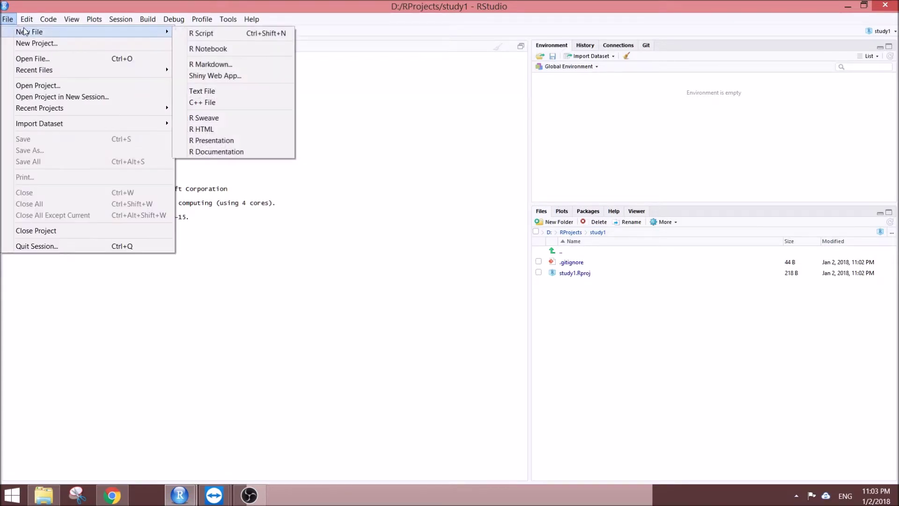
mouse_move(29, 32)
click(198, 35)
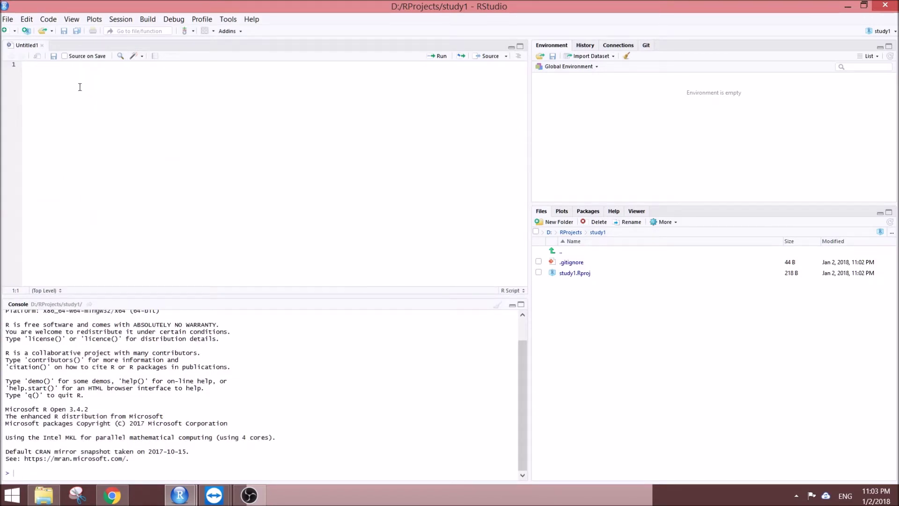
click(55, 56)
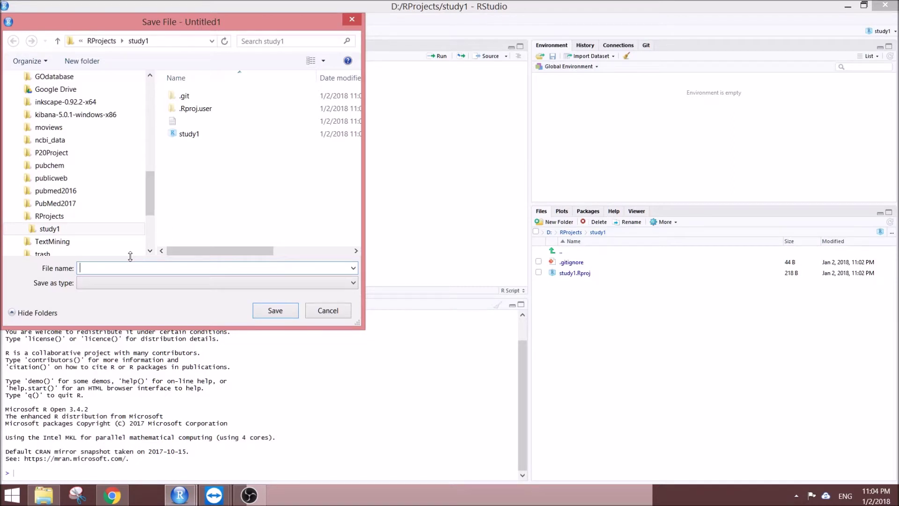
text(my_)
text(fi)
text(rst)
text(_script)
Save the untitled script under the name my_first_script in the study1 folder.
click(275, 310)
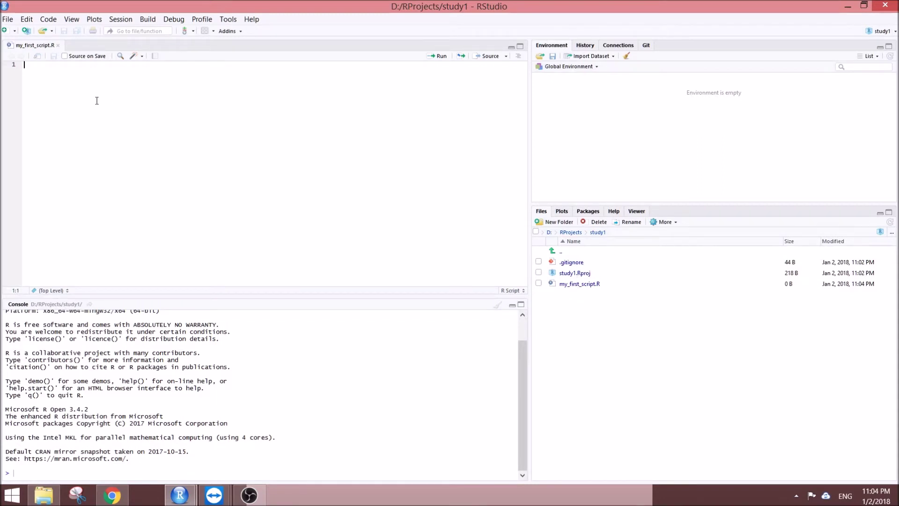
text(getw)
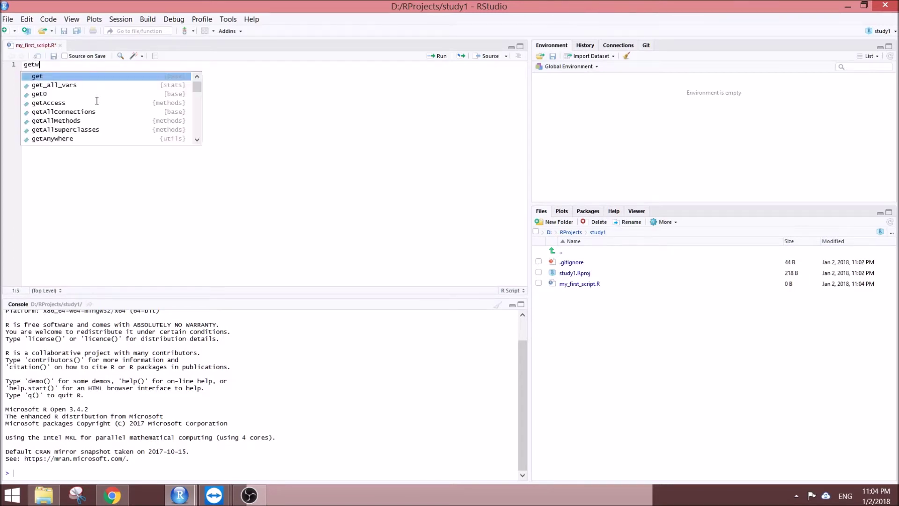
text(d())
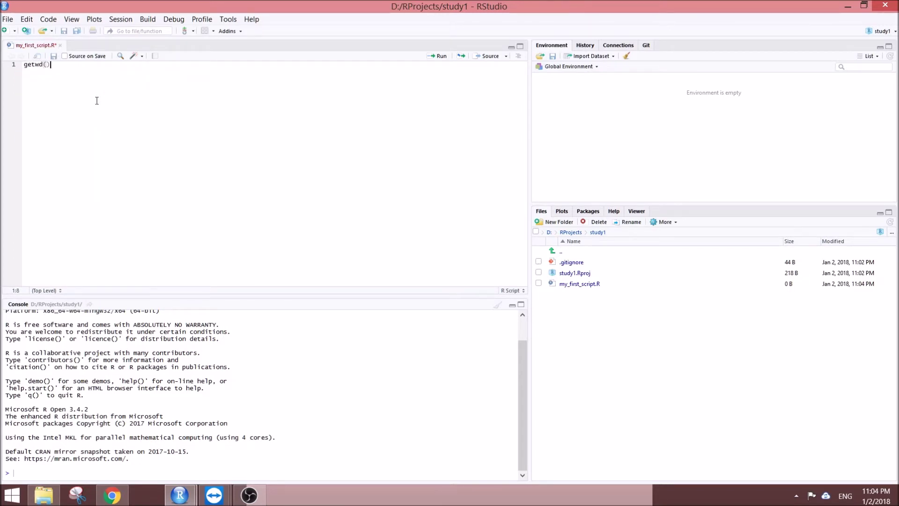
Run the getwd() line, printing "D:/RProjects/study1" in the console.
drag(50, 64, 18, 69)
click(440, 56)
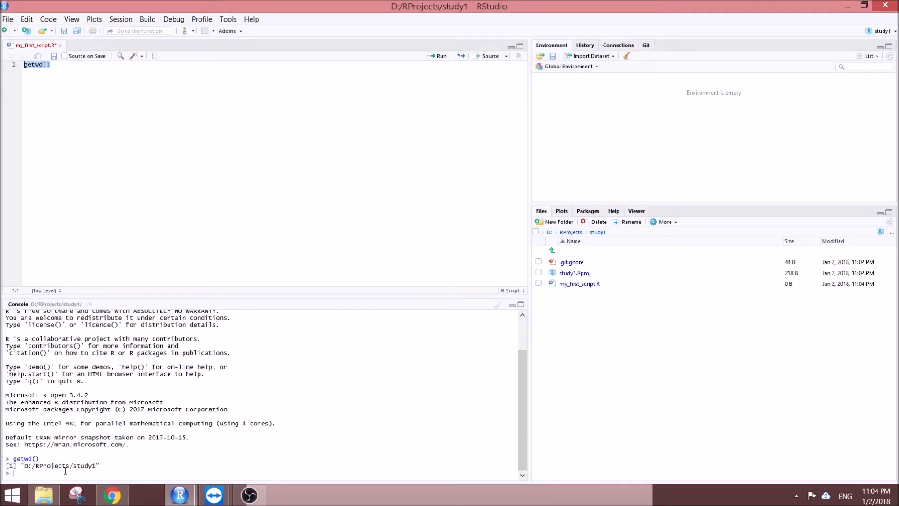
Append lines 1+3 and 2*5, run all three lines to print 4 and 10, then save.
click(67, 68)
key(Return)
text(l)
text(3)
text(2*)
text(5)
drag(37, 77, 18, 64)
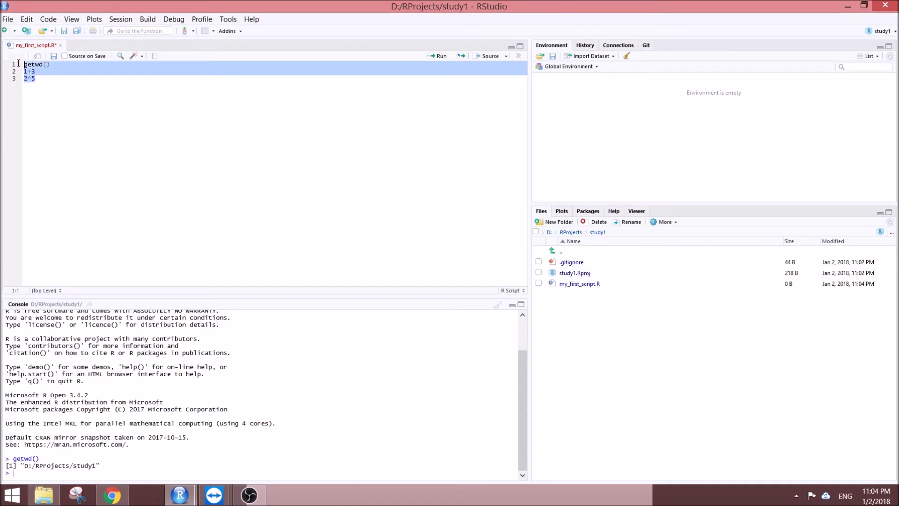
click(441, 56)
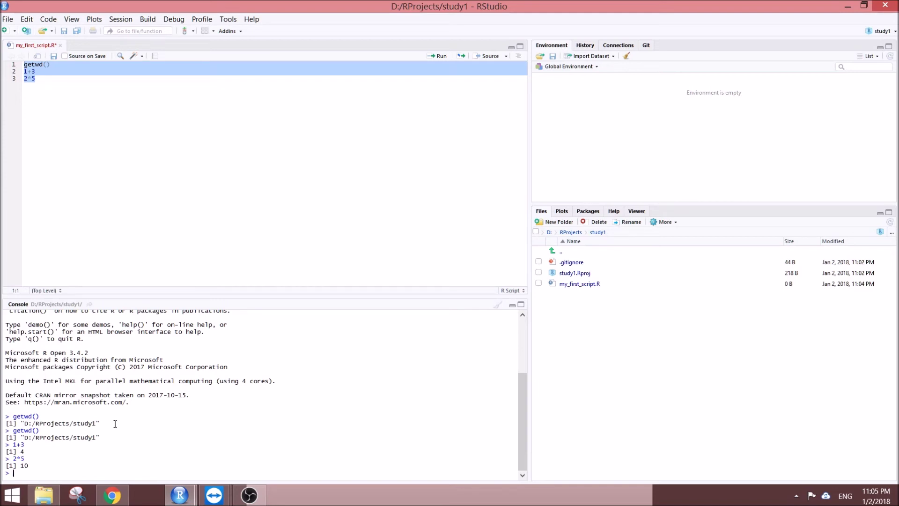
click(140, 190)
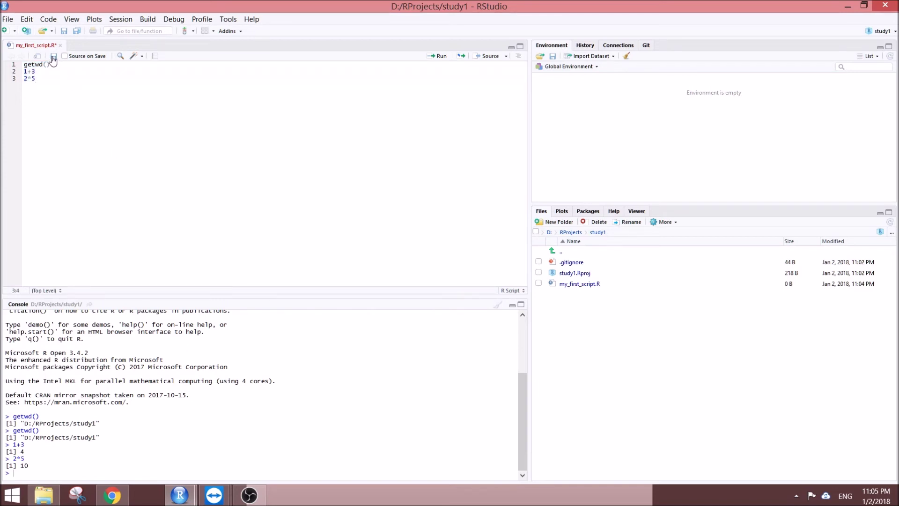
click(53, 56)
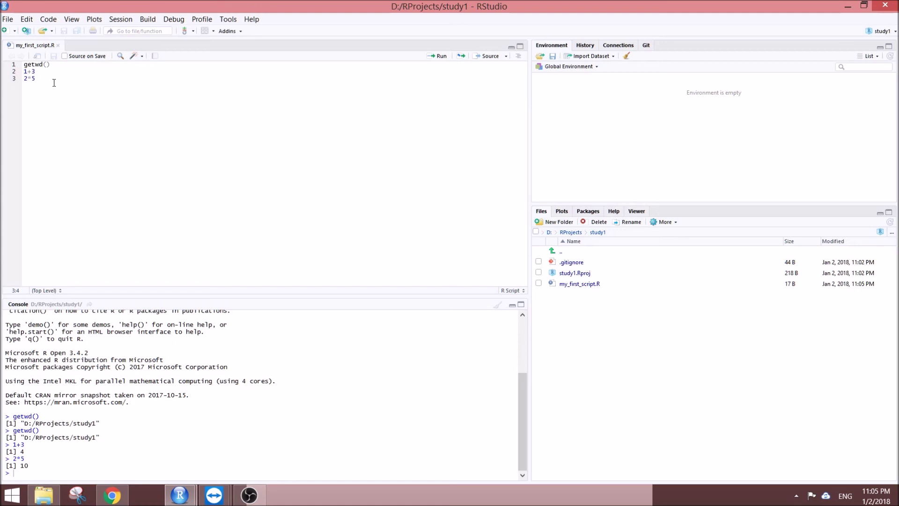